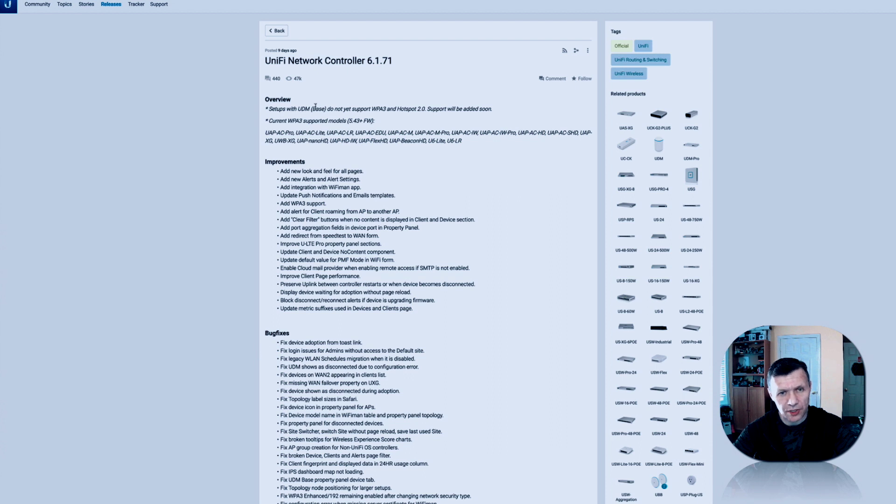
pyautogui.moveTo(367, 61); pyautogui.dragTo(406, 62)
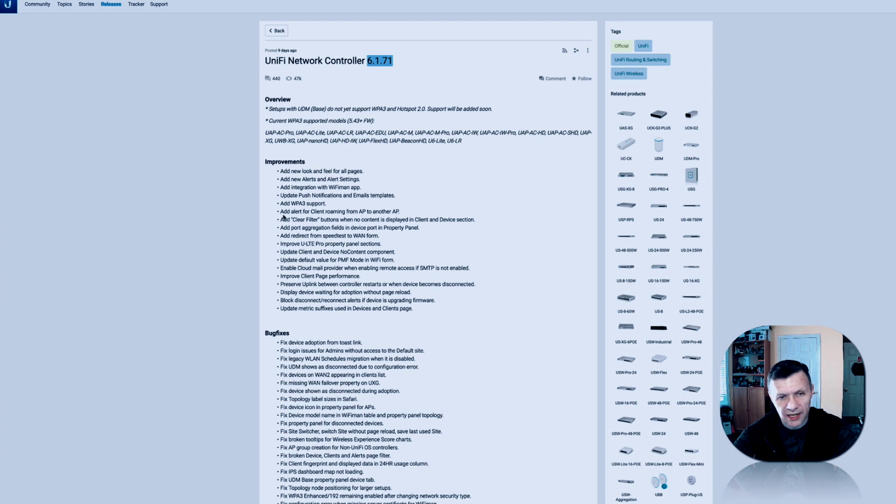
pyautogui.moveTo(281, 204); pyautogui.dragTo(337, 206)
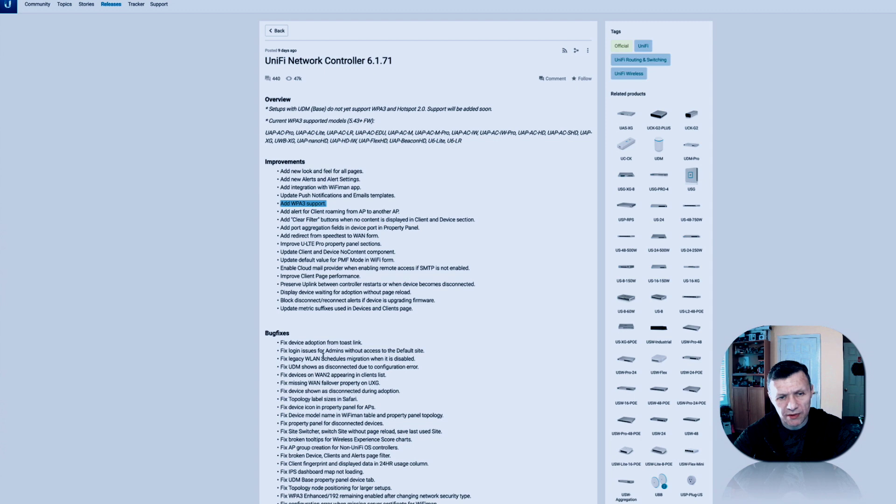
pyautogui.scroll(-5, 323, 356)
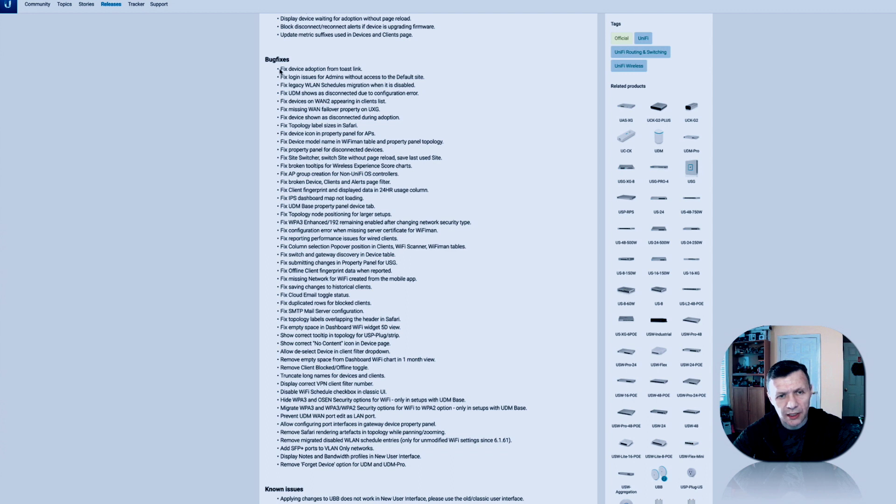
# - Highlight the bugfixes for device adoption from the toast link and the WiFiman device model name
pyautogui.moveTo(282, 70); pyautogui.dragTo(355, 70)
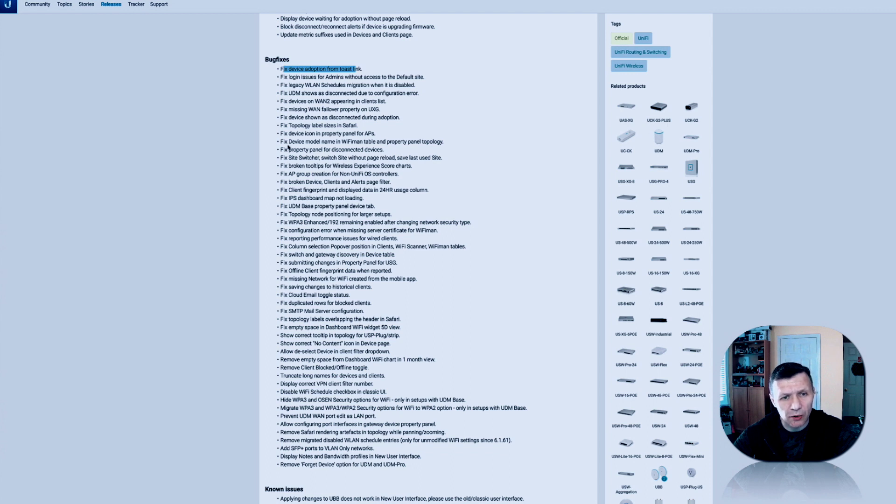
pyautogui.moveTo(283, 143); pyautogui.dragTo(379, 141)
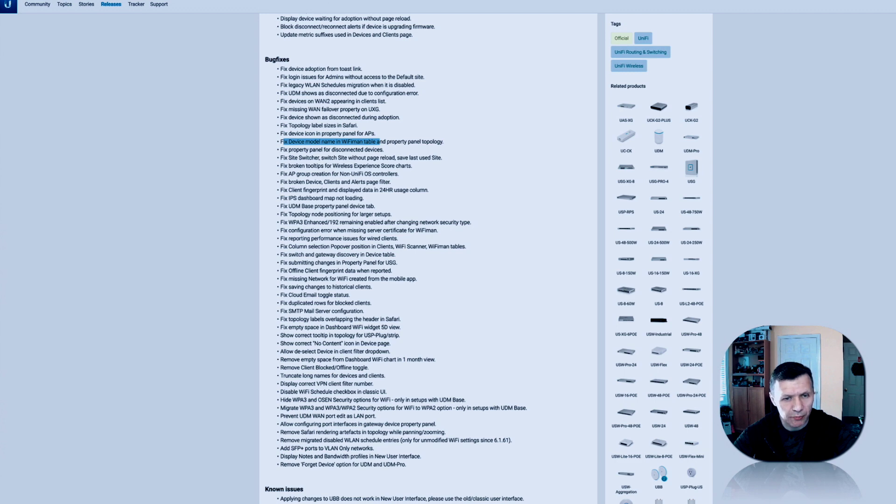
# - Scroll down to the four known issues and the direct-upgrade requirements
pyautogui.scroll(-4, 308, 219)
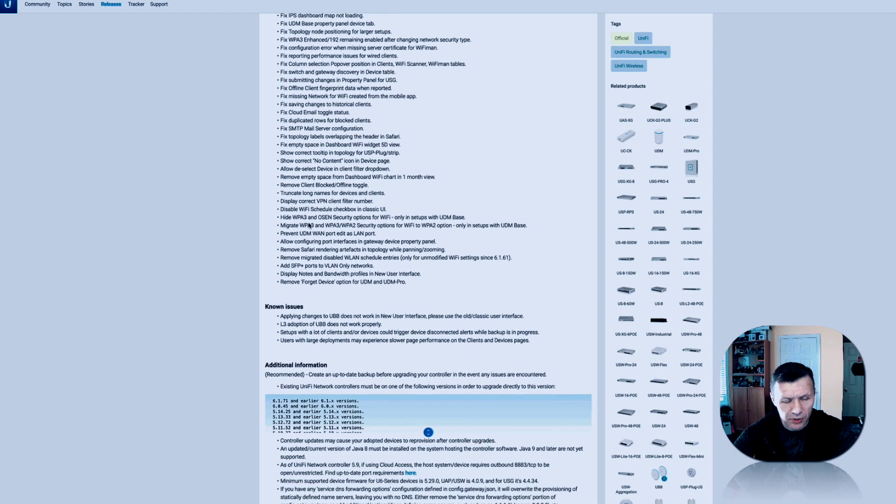
# - Scroll back up to the top of the 6.1.71 release notes
pyautogui.scroll(10, 308, 223)
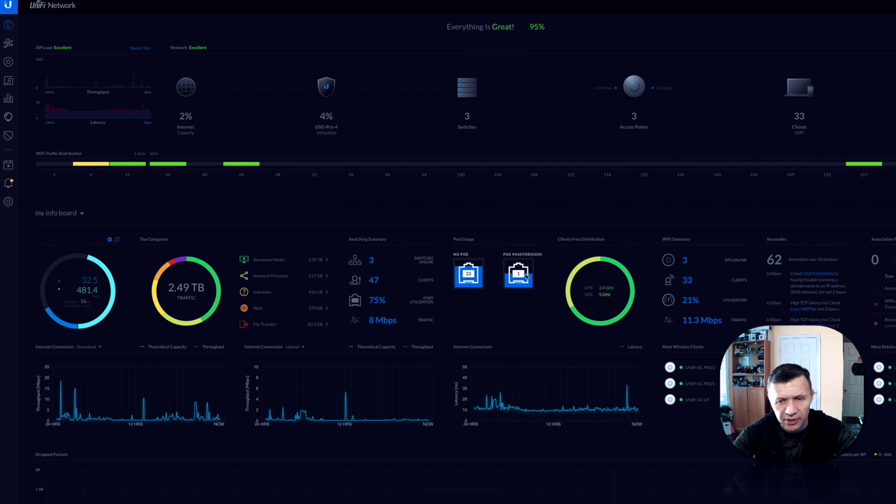
pyautogui.moveTo(526, 277)
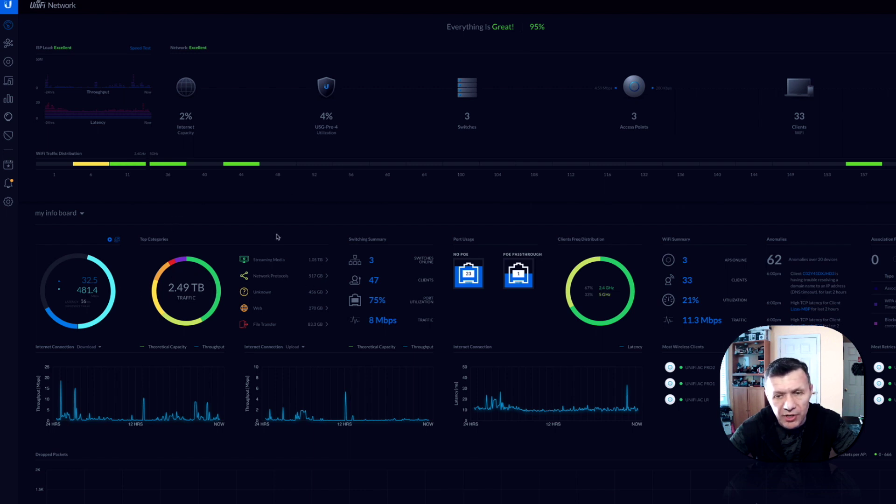
pyautogui.moveTo(464, 261)
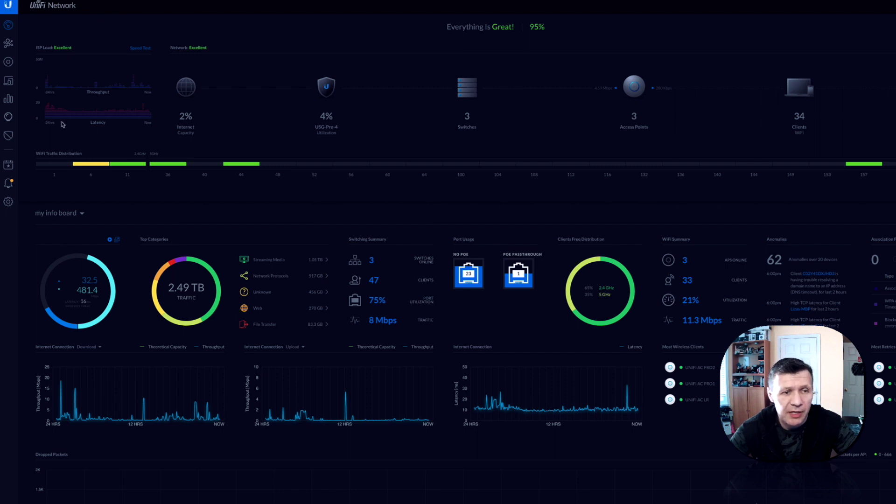
pyautogui.click(9, 204)
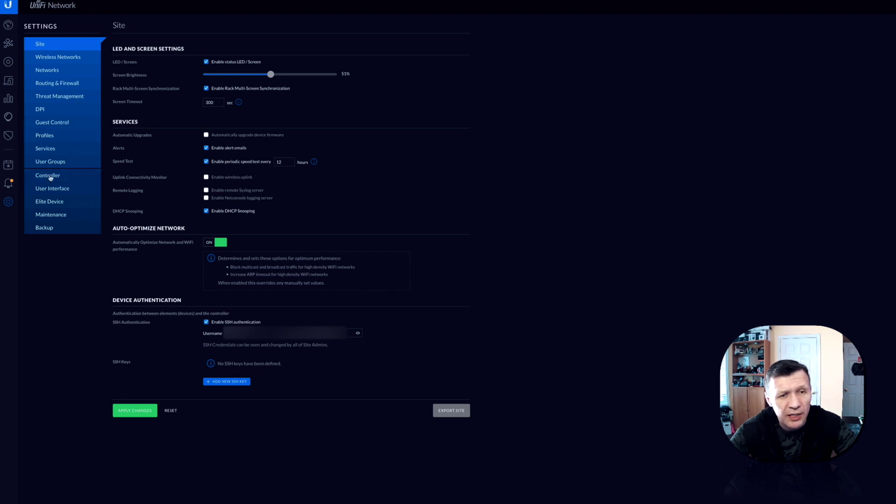
# - Open the Controller settings showing UI 6.1.71.0 and build atag_6.1.71_15061
pyautogui.click(50, 177)
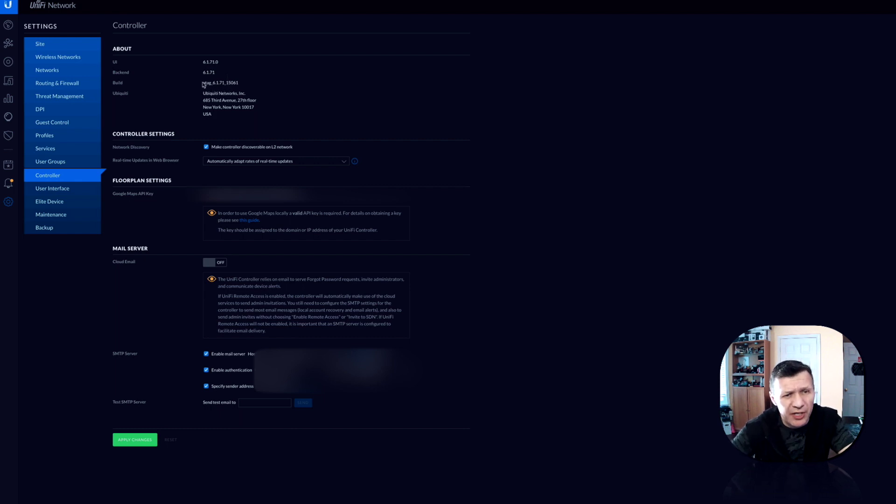
# - Briefly highlight the controller build number, then open the User Interface settings
pyautogui.moveTo(202, 84); pyautogui.dragTo(239, 85)
pyautogui.click(269, 95)
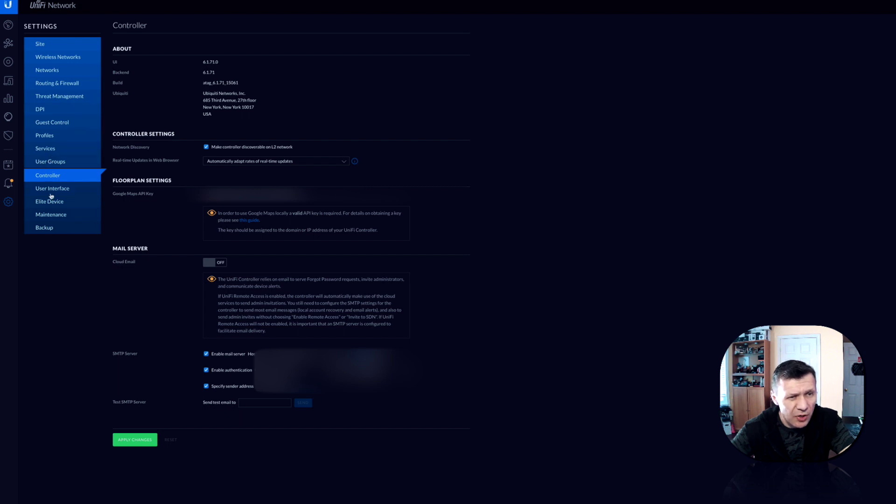
pyautogui.click(51, 193)
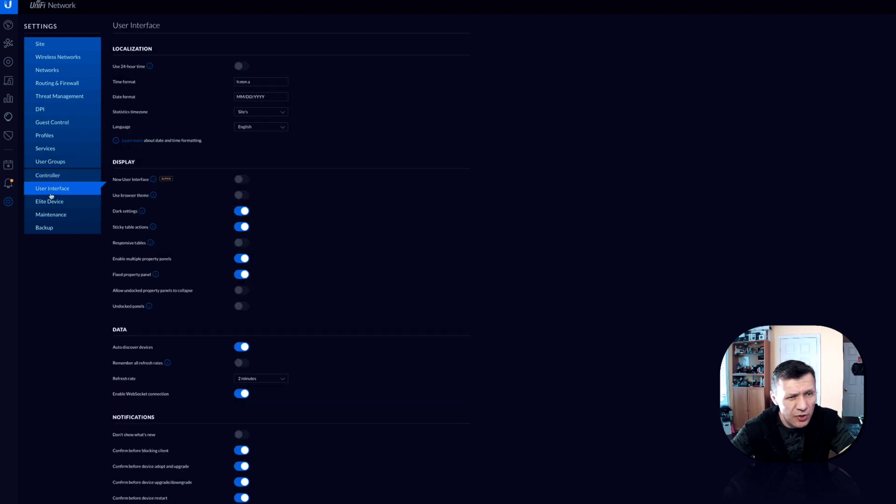
# - Enable the alpha New User Interface and scroll through the redesigned USG 4 Pro dashboard
pyautogui.click(244, 180)
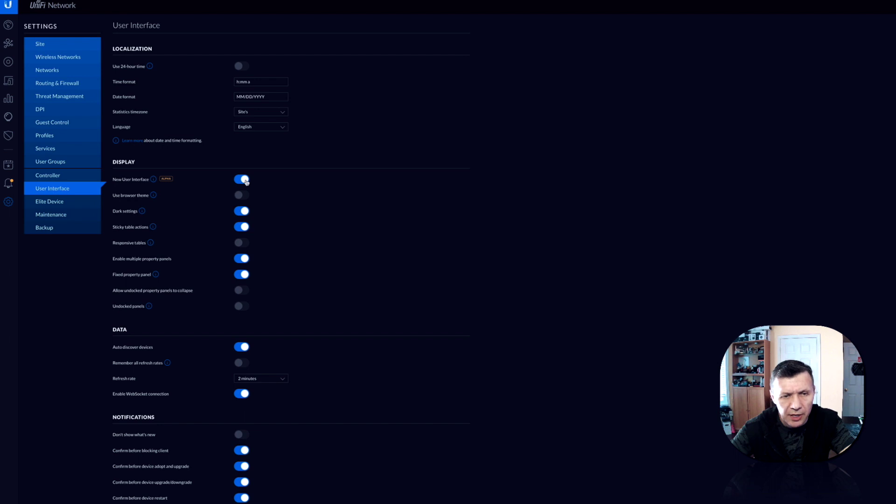
pyautogui.scroll(-1, 345, 272)
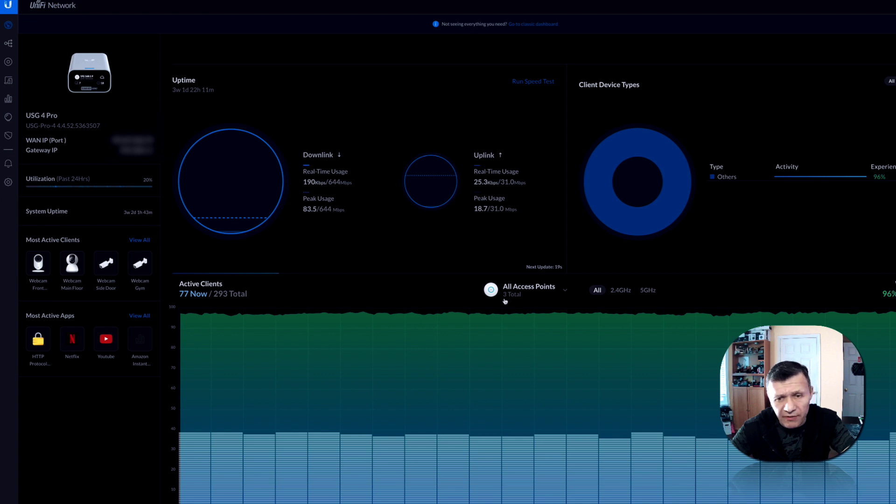
pyautogui.scroll(-1, 505, 301)
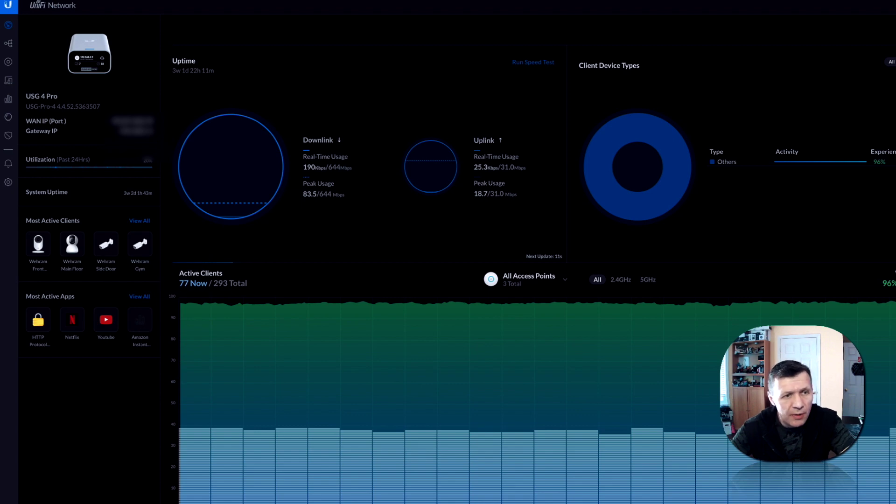
# - Show the Topology map of wired devices branching from the switches
pyautogui.click(9, 44)
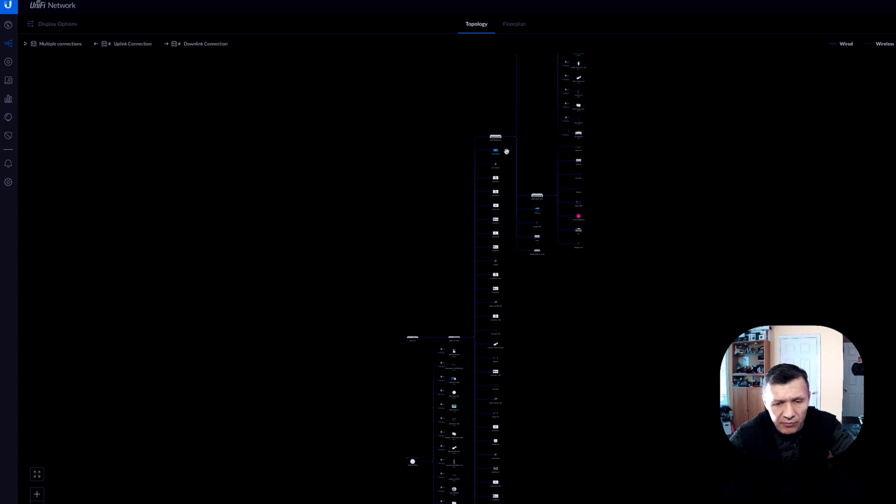
# - View the Floorplan page, then the Traffic overview of 2.25 TB by category
pyautogui.click(520, 29)
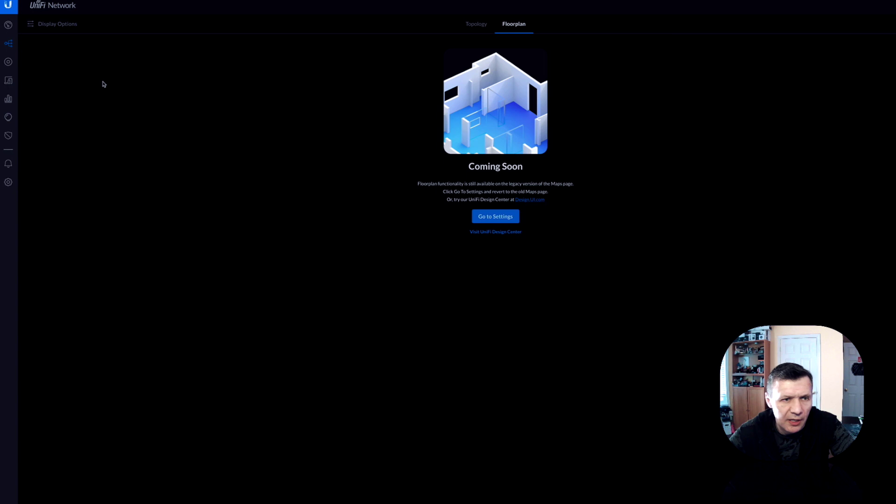
pyautogui.click(9, 100)
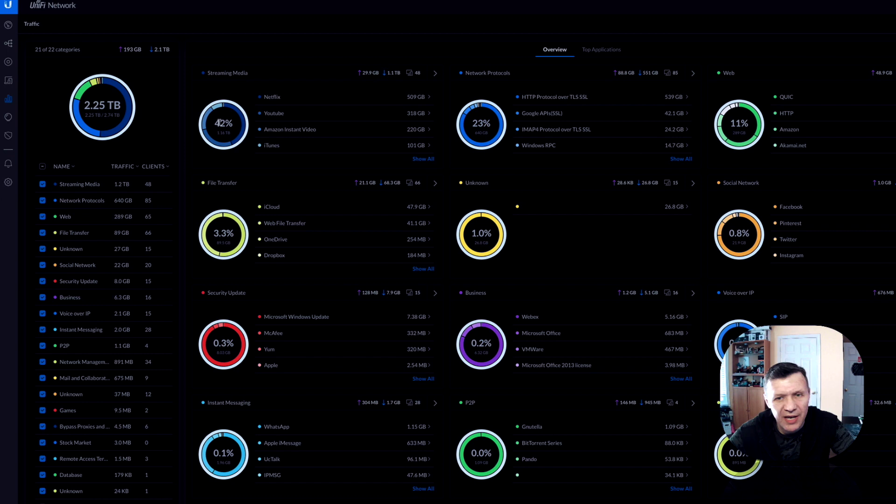
# - Rank traffic by Top Applications, then view the Threat Management overview of 1227 threats
pyautogui.click(597, 50)
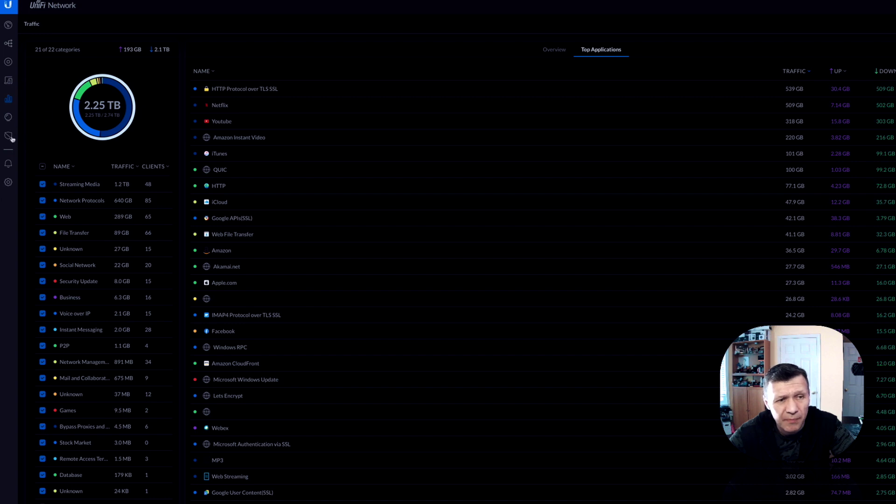
pyautogui.click(8, 136)
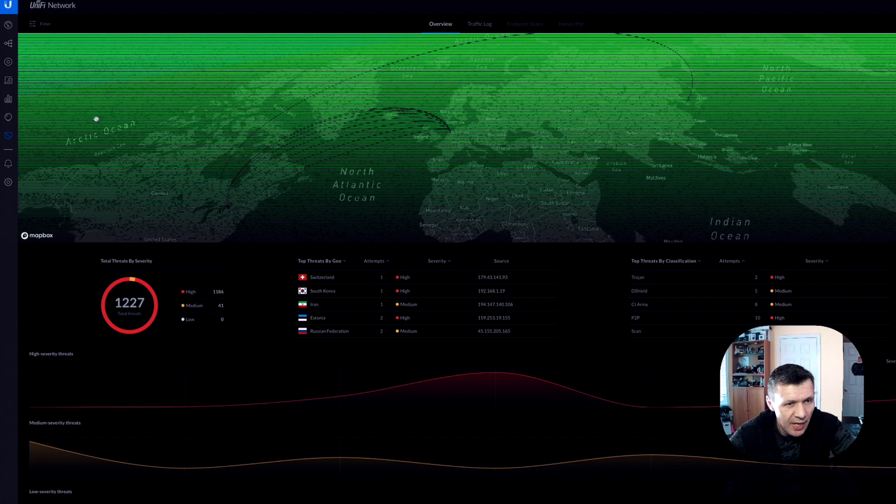
# - View the new-style settings with WiFi and Guest Hotspot networks, then go back
pyautogui.click(8, 183)
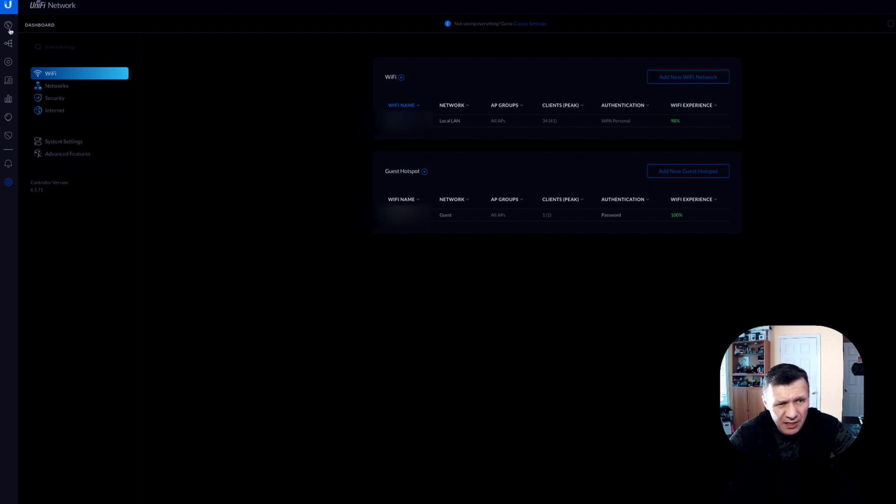
pyautogui.click(8, 28)
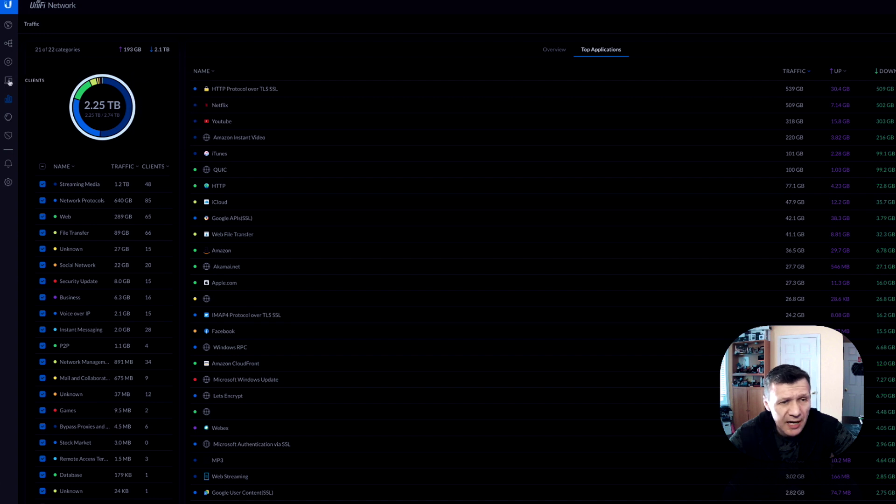
# - Show the Clients list of 78 clients with experience, usage, downlink, uplink and uptime
pyautogui.click(9, 81)
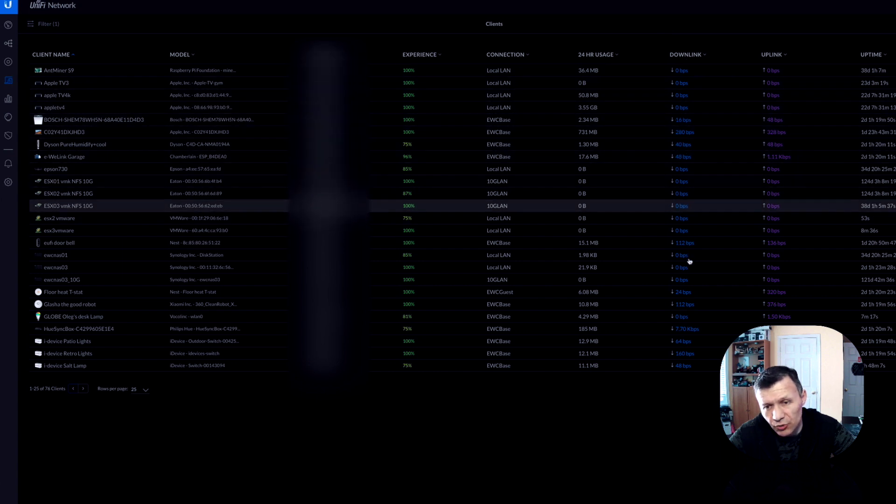
# - Sort the clients by the DOWNLINK column so the heaviest downloaders are on top
pyautogui.click(689, 55)
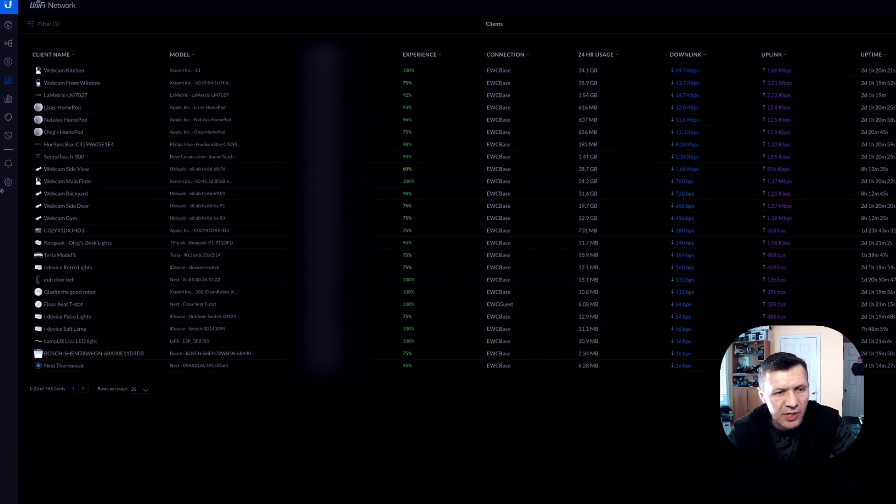
# - Turn off the New User Interface toggle in System Settings
pyautogui.click(8, 182)
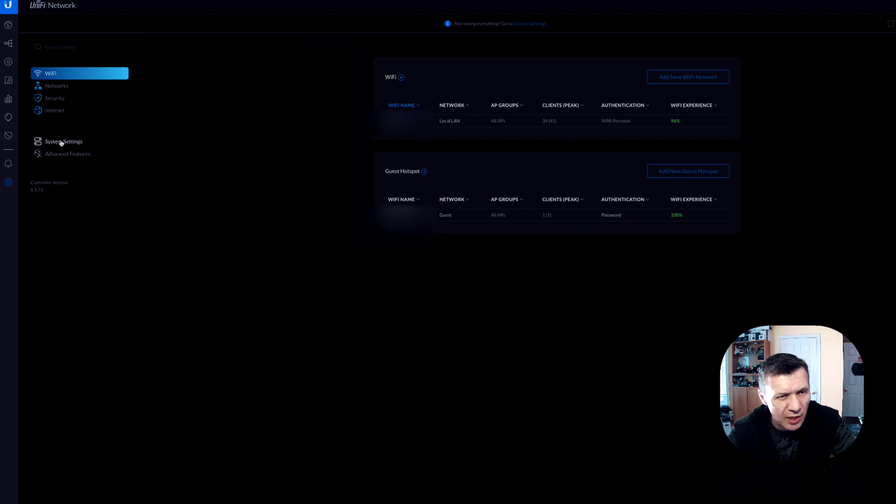
pyautogui.click(61, 144)
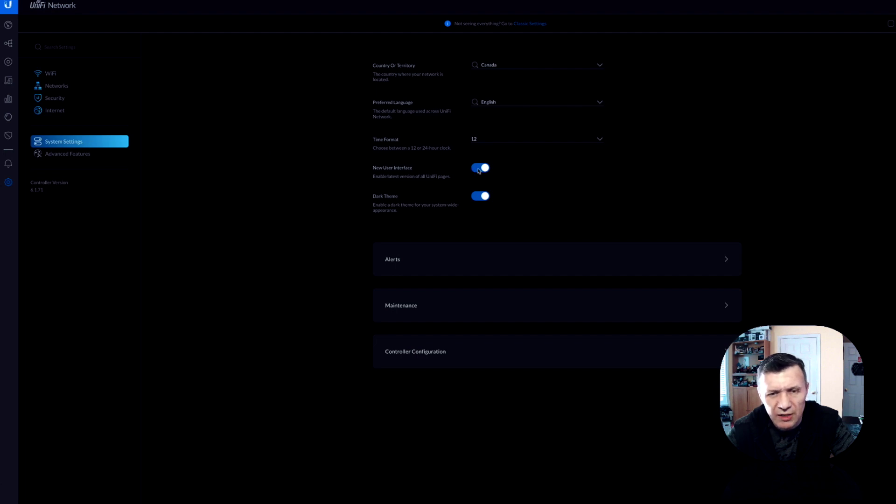
pyautogui.click(478, 170)
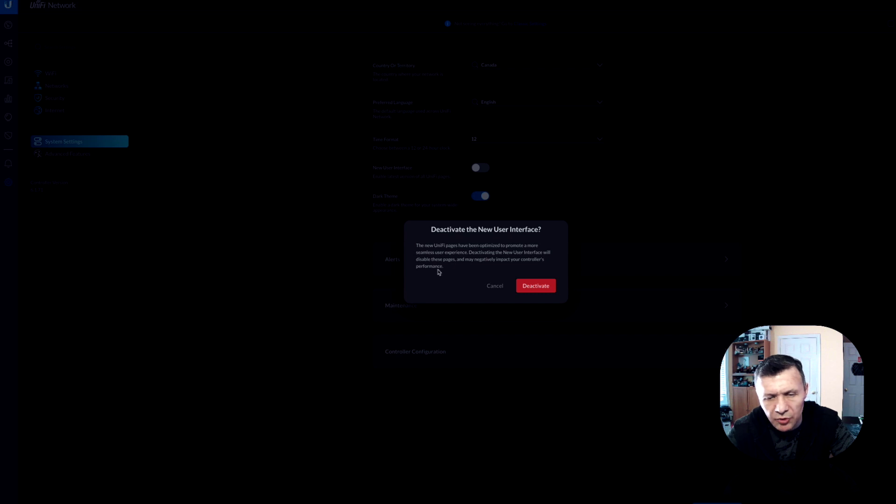
# - Confirm Deactivate and look over the classic dashboard's 94% health overview
pyautogui.click(535, 286)
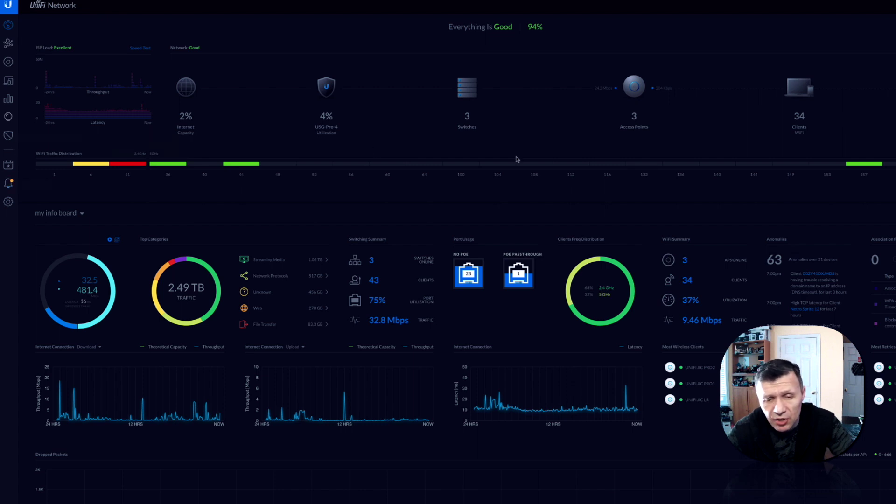
pyautogui.scroll(-4, 547, 248)
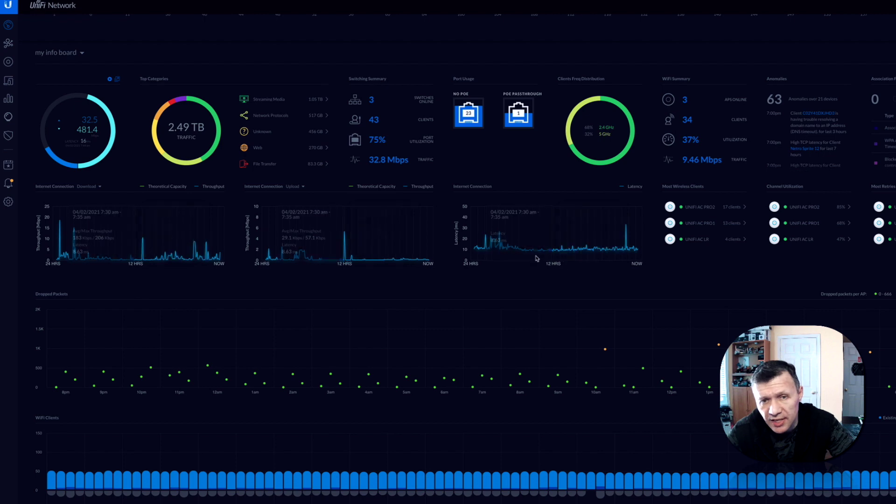
pyautogui.scroll(4, 536, 255)
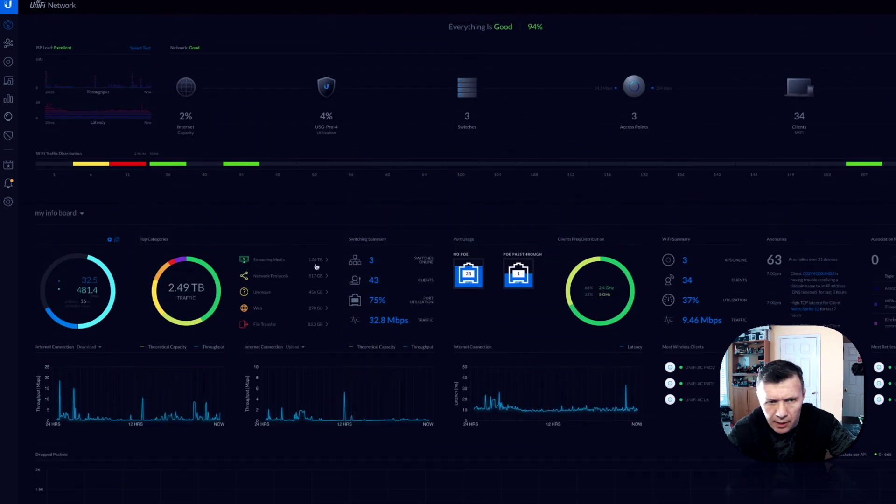
pyautogui.moveTo(156, 293)
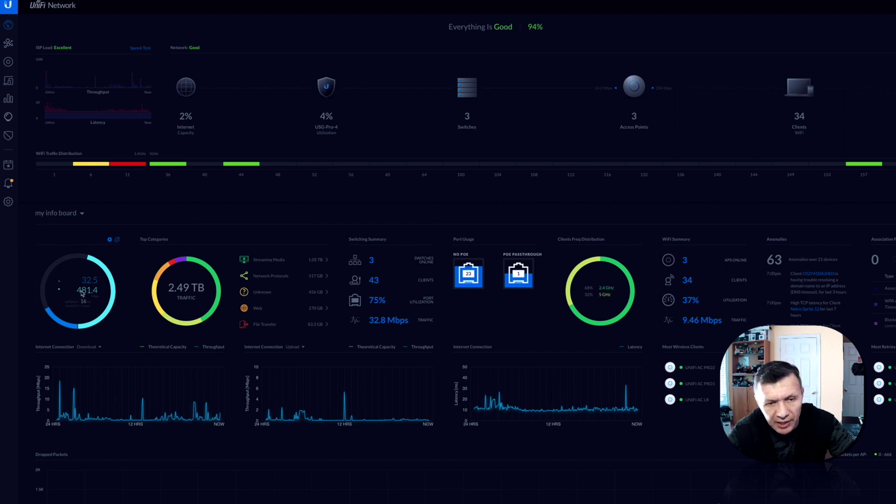
pyautogui.moveTo(162, 402)
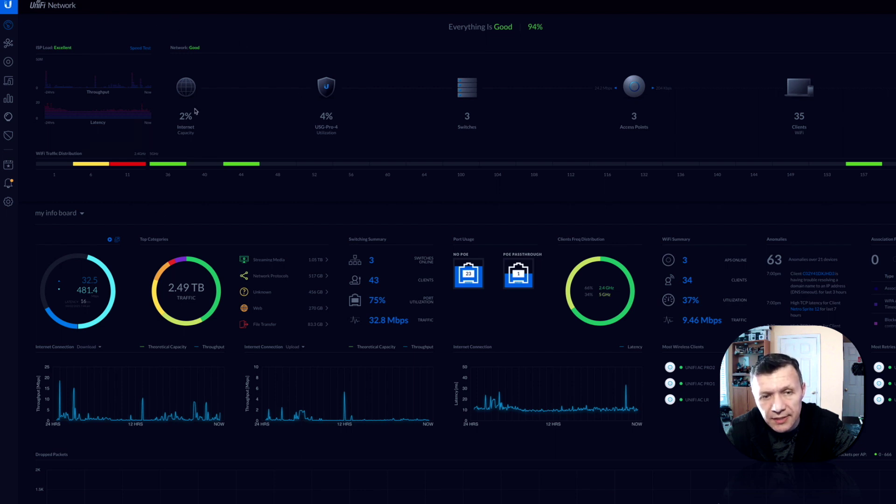
pyautogui.moveTo(270, 167)
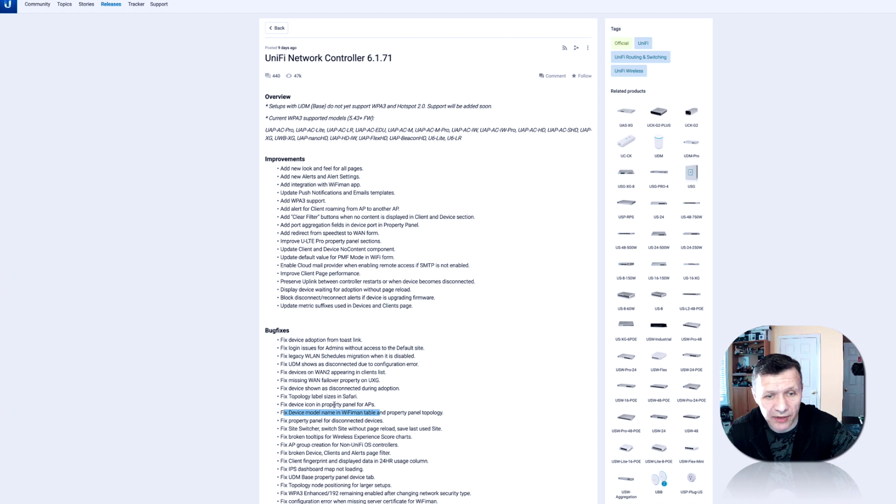
# - Scroll through the 6.1.71 release notes bugfix list
pyautogui.scroll(-4, 334, 405)
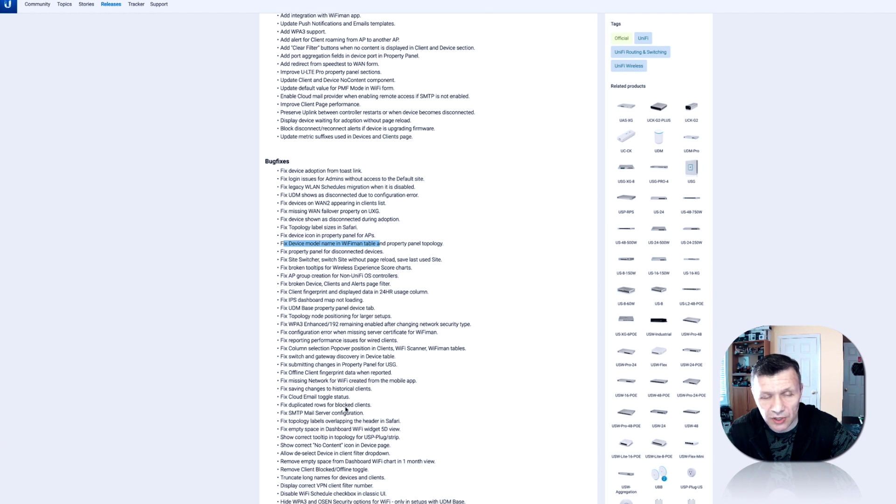